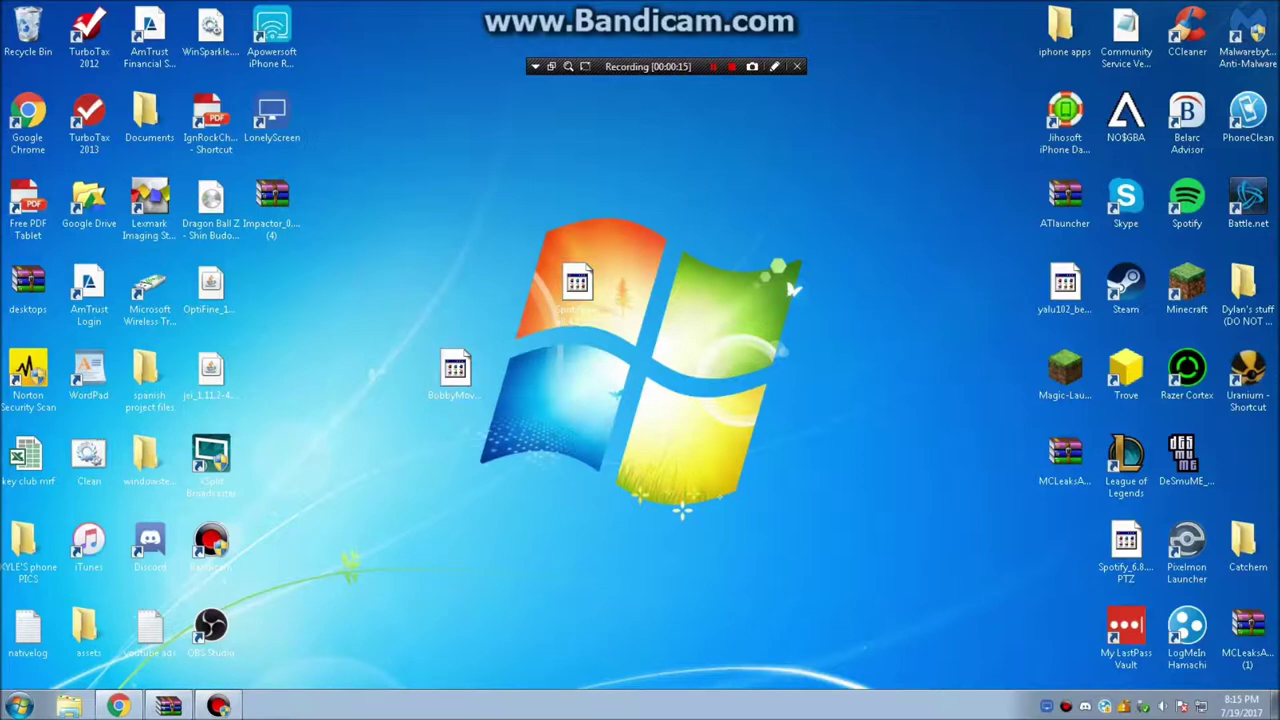
- Browse the tweaked app listings in the apps4impactor.com IPA library, including BobbyMovie++
{"action": "mouse_move", "coordinate": [118, 706]}
{"action": "left_click", "coordinate": [118, 706]}
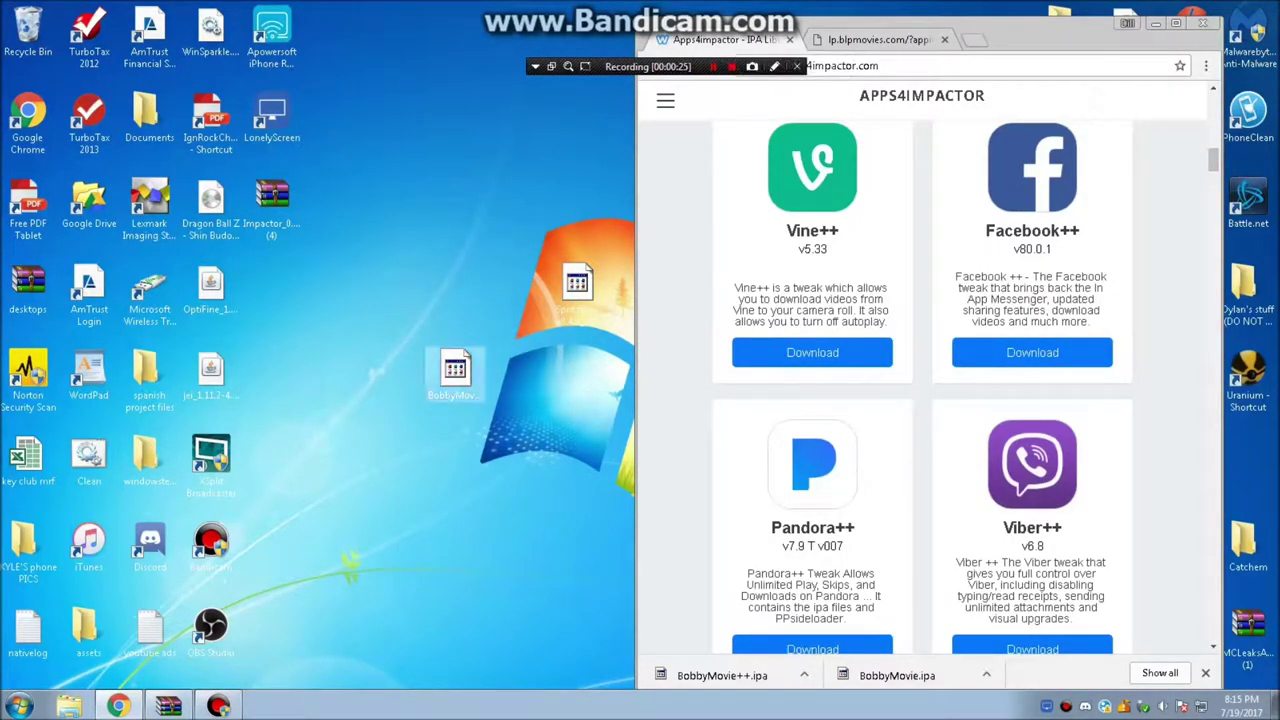
{"action": "key", "text": "super+Up"}
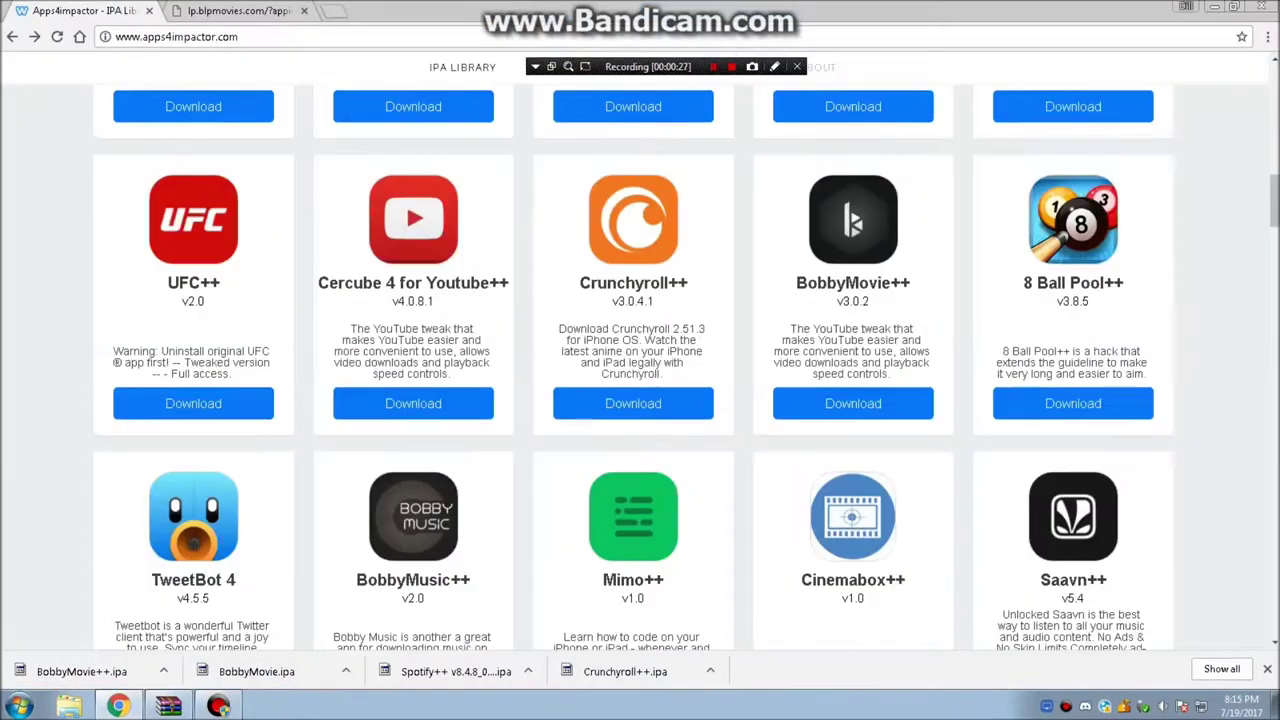
{"action": "scroll", "coordinate": [633, 365], "scroll_direction": "up", "scroll_amount": 6}
{"action": "scroll", "coordinate": [640, 360], "scroll_direction": "up", "scroll_amount": 8}
{"action": "scroll", "coordinate": [640, 360], "scroll_direction": "down", "scroll_amount": 6}
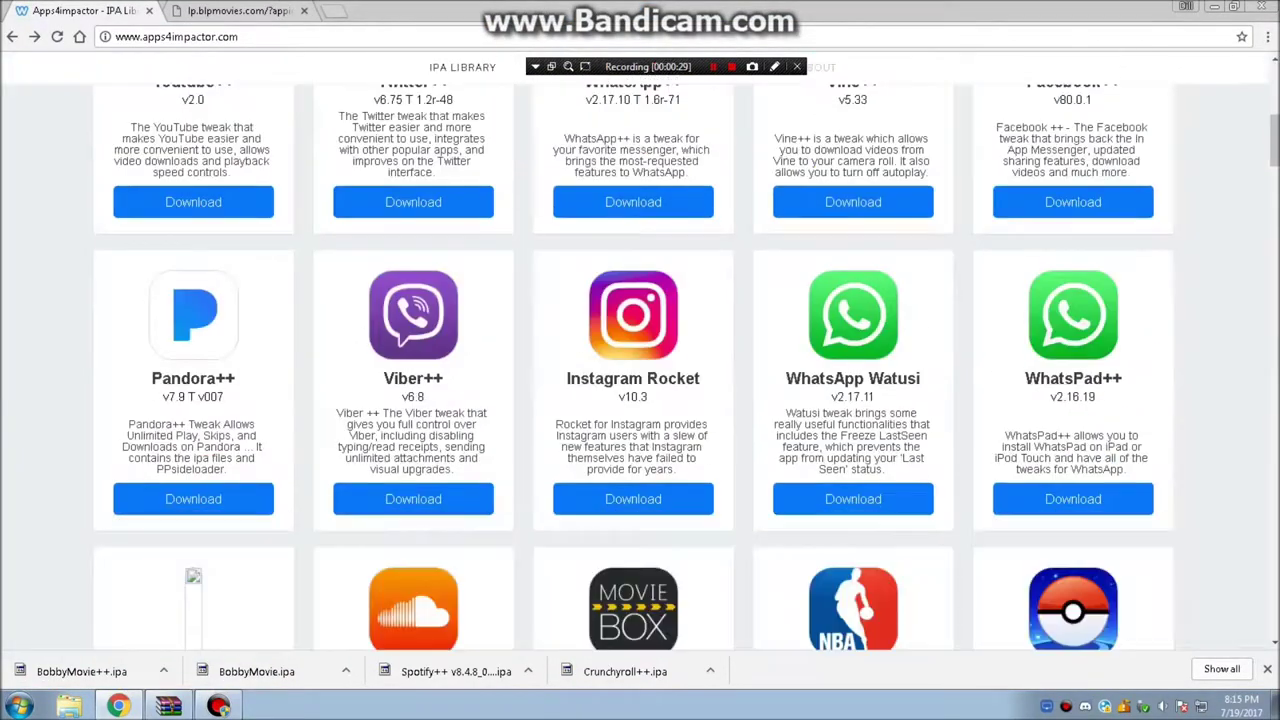
{"action": "scroll", "coordinate": [640, 360], "scroll_direction": "down", "scroll_amount": 1}
{"action": "scroll", "coordinate": [640, 360], "scroll_direction": "down", "scroll_amount": 7}
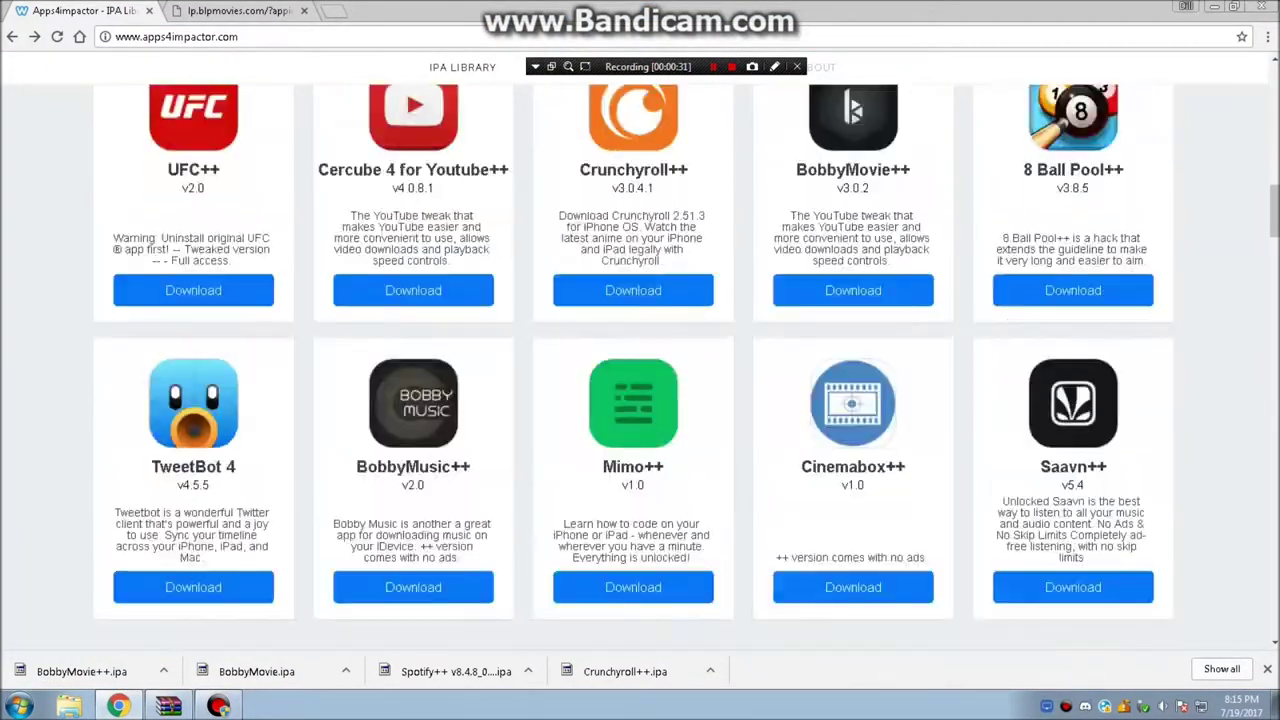
{"action": "scroll", "coordinate": [640, 360], "scroll_direction": "up", "scroll_amount": 8}
{"action": "scroll", "coordinate": [640, 360], "scroll_direction": "up", "scroll_amount": 7}
{"action": "scroll", "coordinate": [640, 360], "scroll_direction": "down", "scroll_amount": 1}
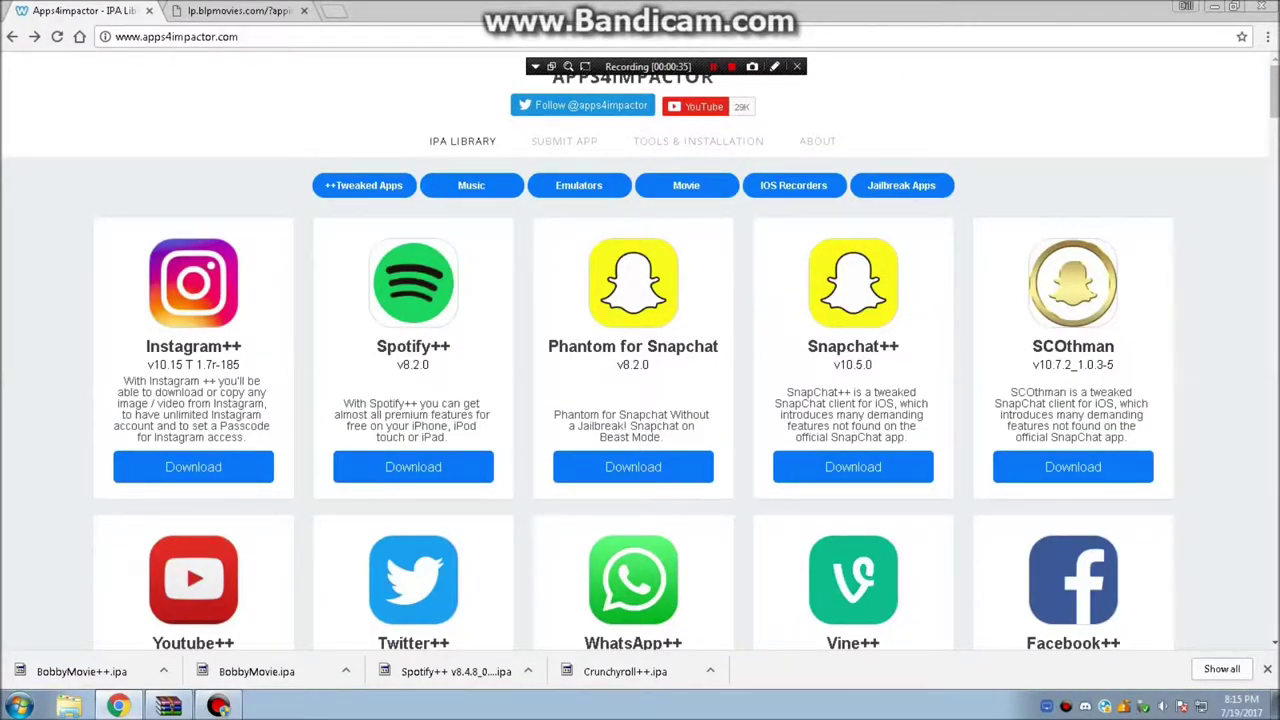
{"action": "scroll", "coordinate": [640, 360], "scroll_direction": "down", "scroll_amount": 2}
{"action": "left_click", "coordinate": [1214, 6]}
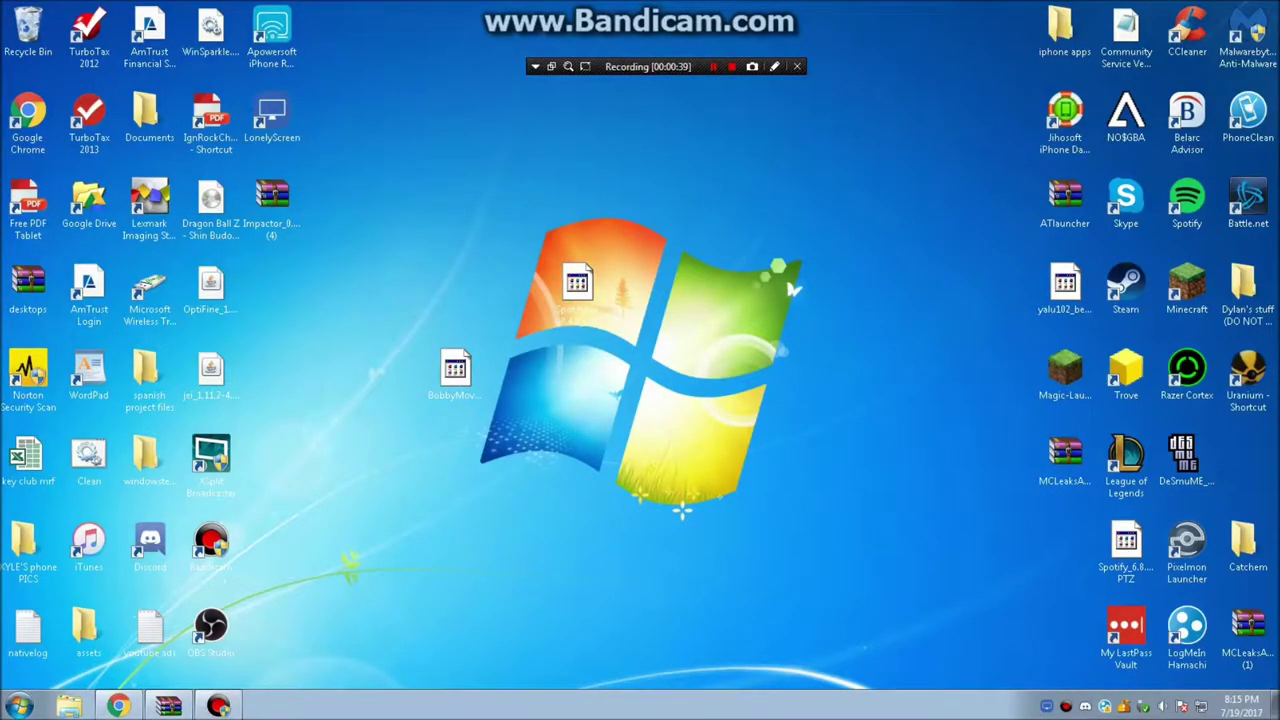
- Open the Cydia Impactor download page at cydiaimpactor.com in a new browser tab, and minimize the browser after viewing it
{"action": "mouse_move", "coordinate": [118, 706]}
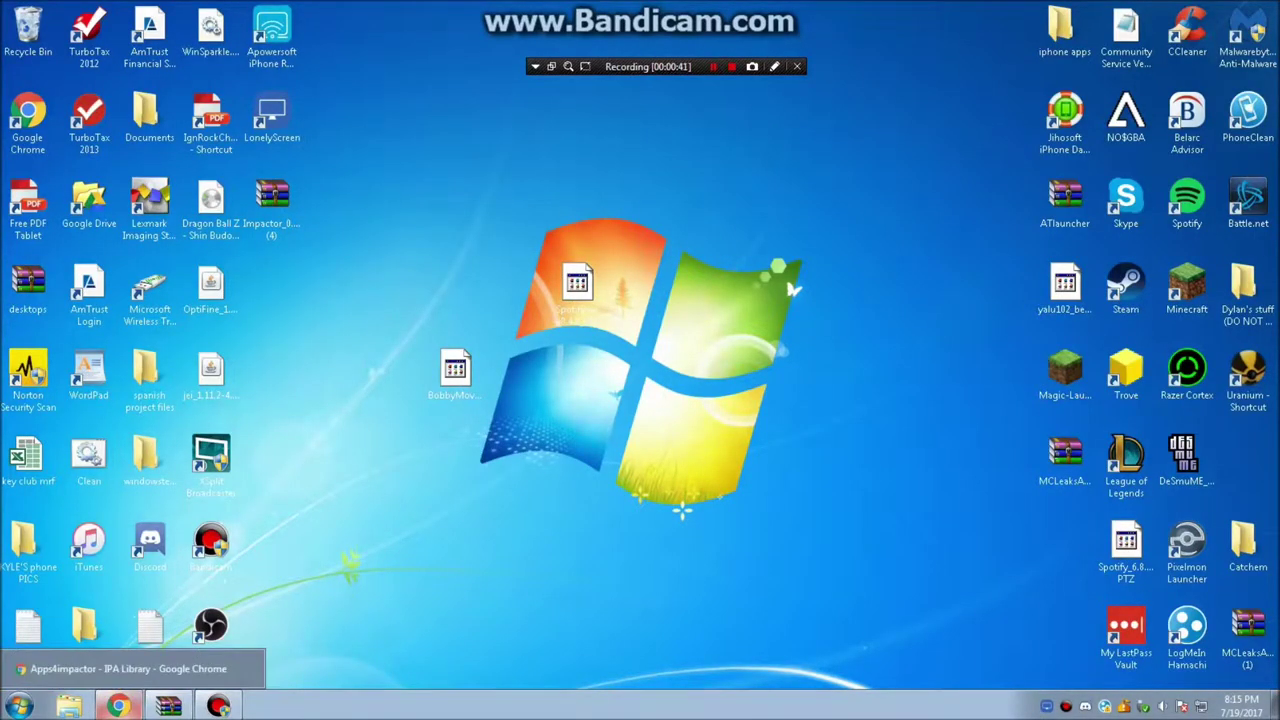
{"action": "left_click", "coordinate": [168, 706]}
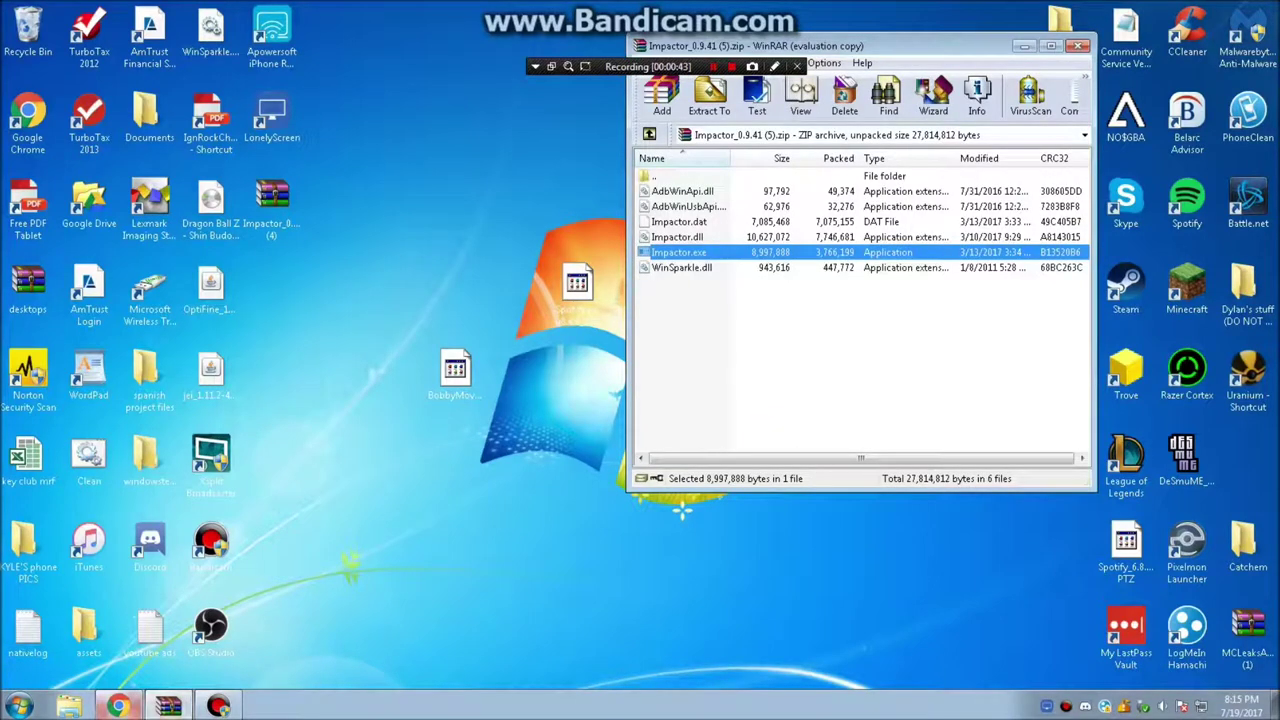
{"action": "left_click", "coordinate": [118, 706]}
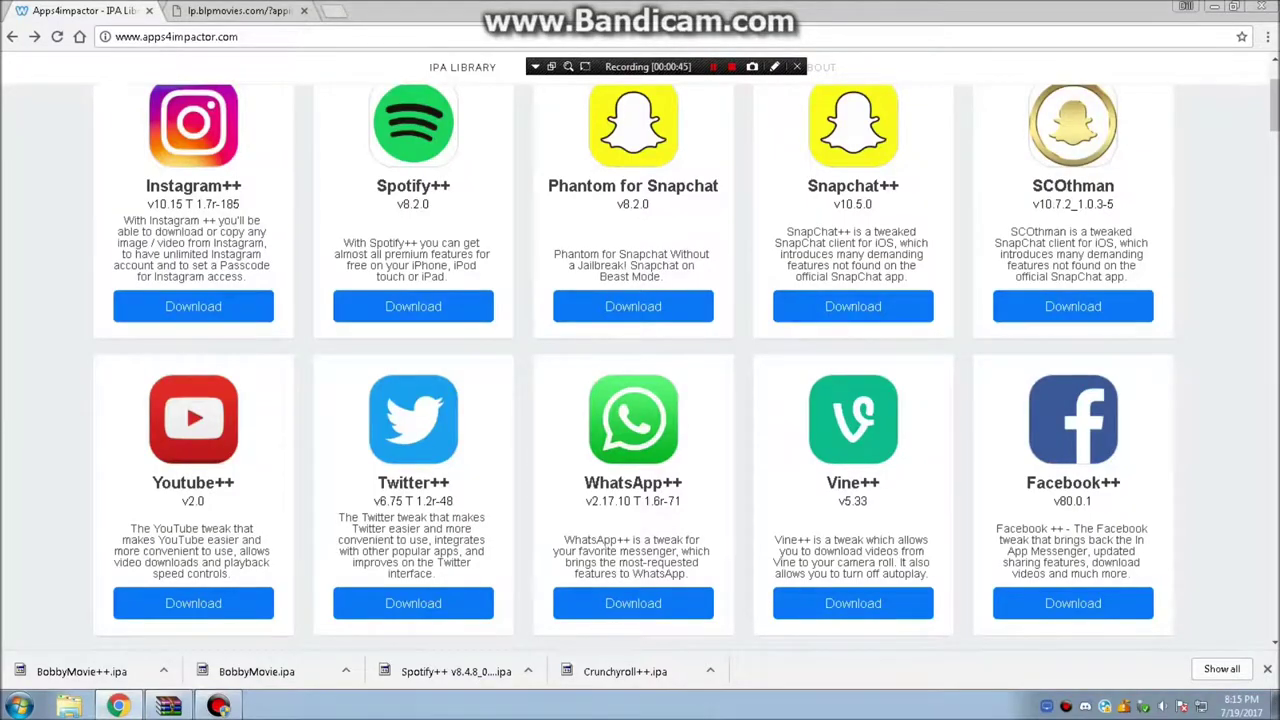
{"action": "left_click", "coordinate": [332, 11]}
{"action": "type", "text": "impactor.com"}
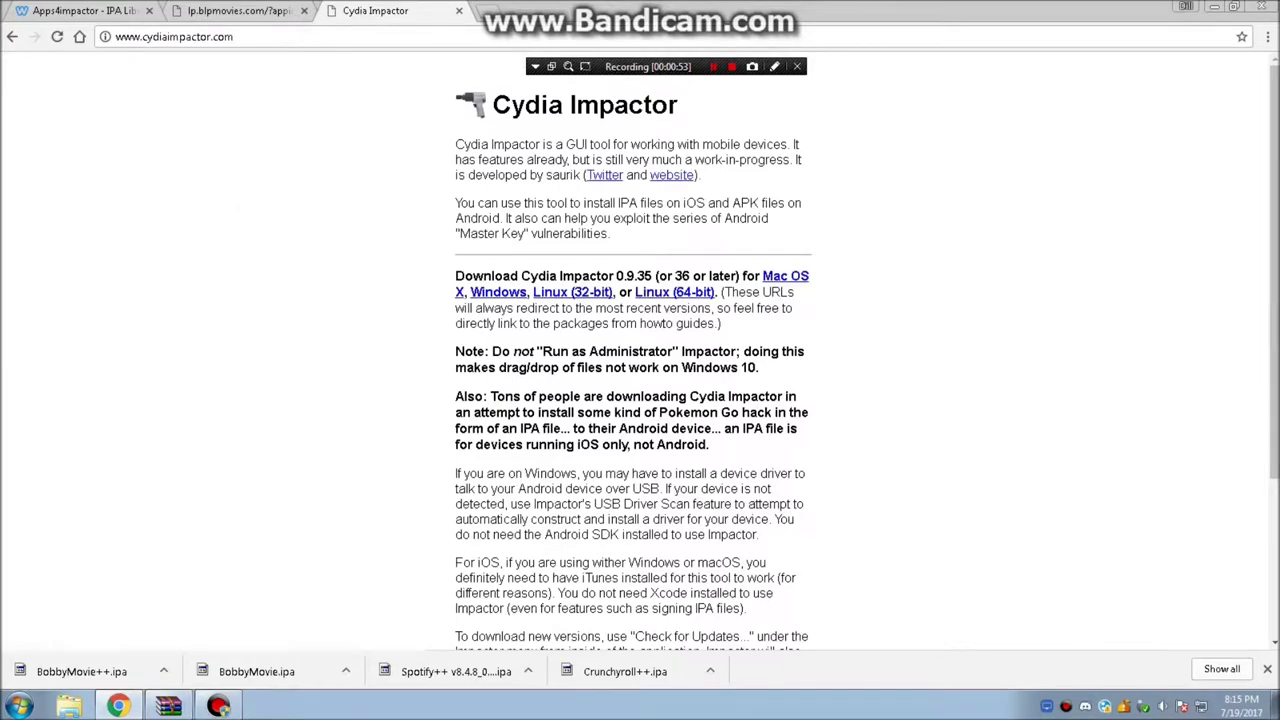
{"action": "left_click", "coordinate": [1214, 7]}
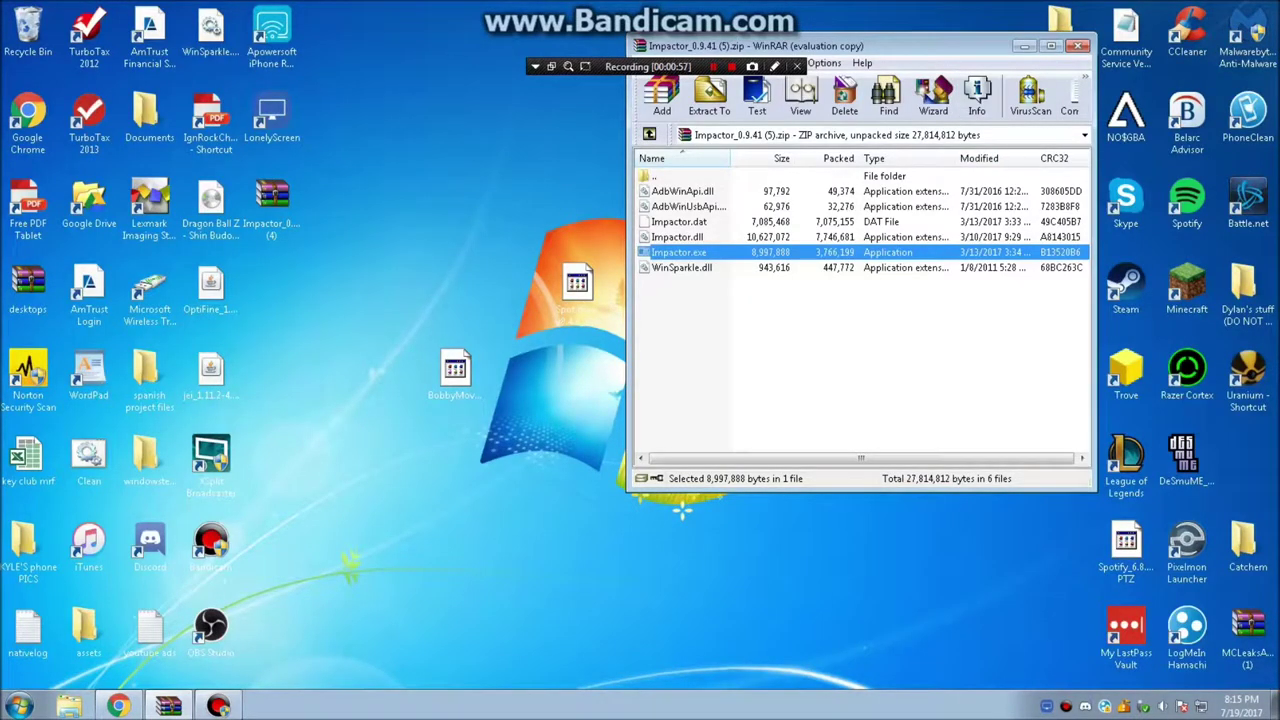
- Run Impactor.exe from the Impactor_0.9.41 archive, allow it to start, and clear the archive window out of the way
{"action": "key", "text": "Return"}
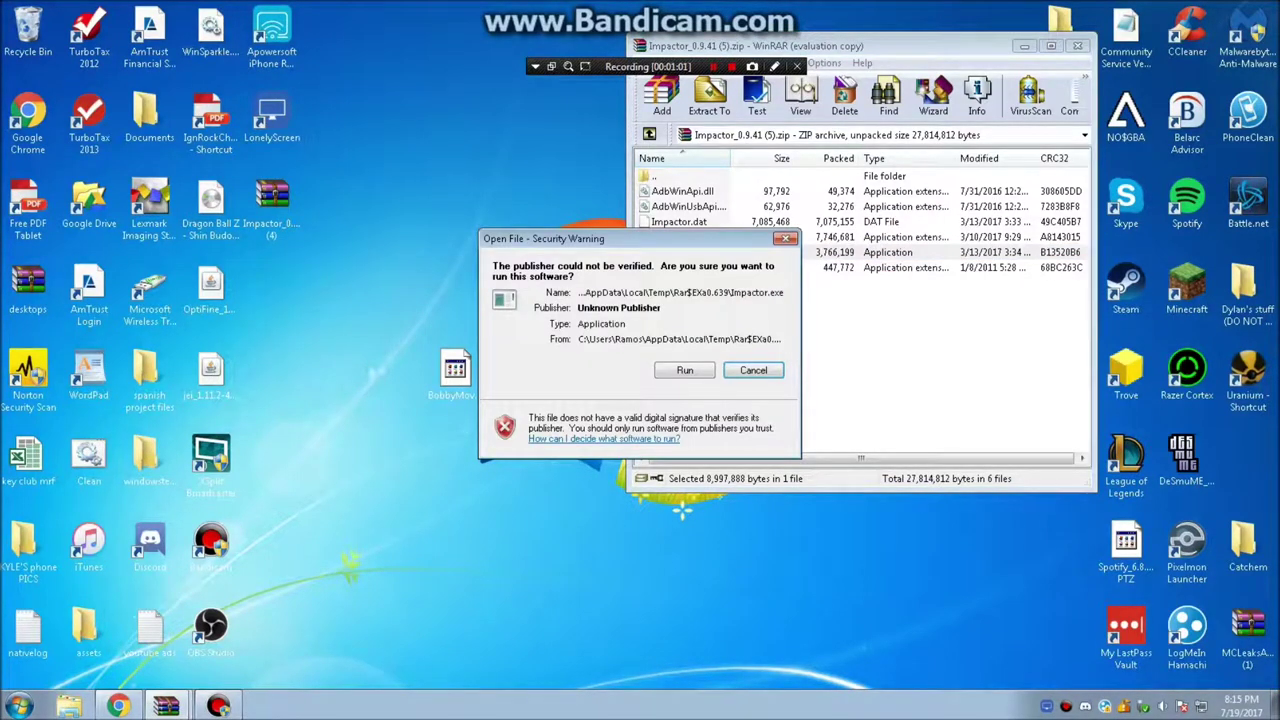
{"action": "key", "text": "alt+r"}
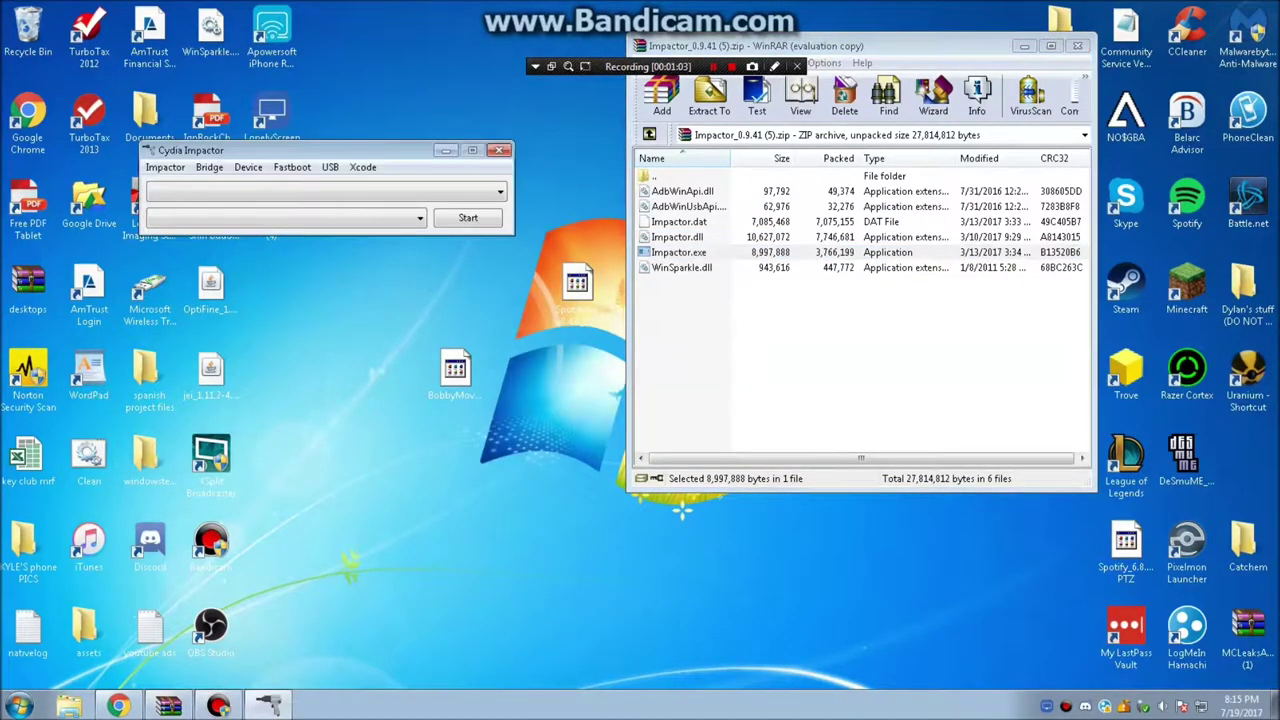
{"action": "left_click", "coordinate": [1024, 45]}
{"action": "left_click_drag", "start_coordinate": [300, 150], "coordinate": [422, 166]}
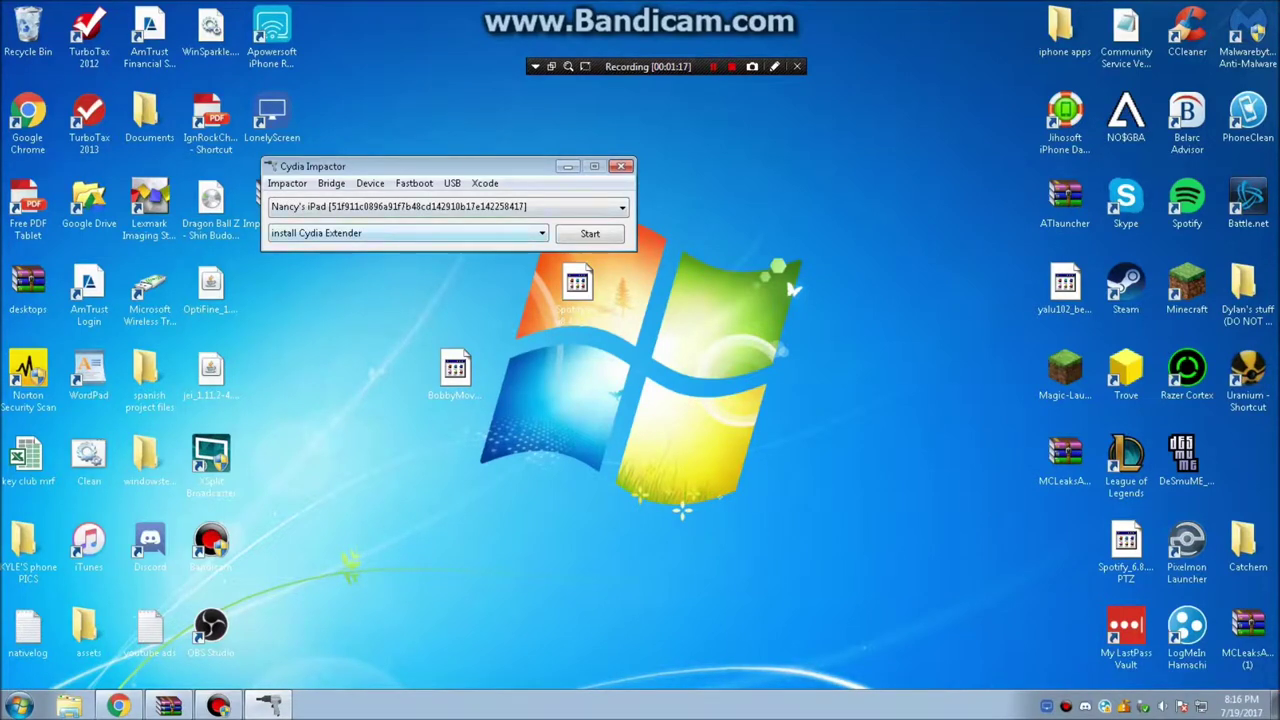
- Load the BobbyMovie IPA file from the desktop into Cydia Impactor for the connected iPad and dismiss the AutoPlay dialog
{"action": "left_click_drag", "start_coordinate": [455, 370], "coordinate": [450, 228]}
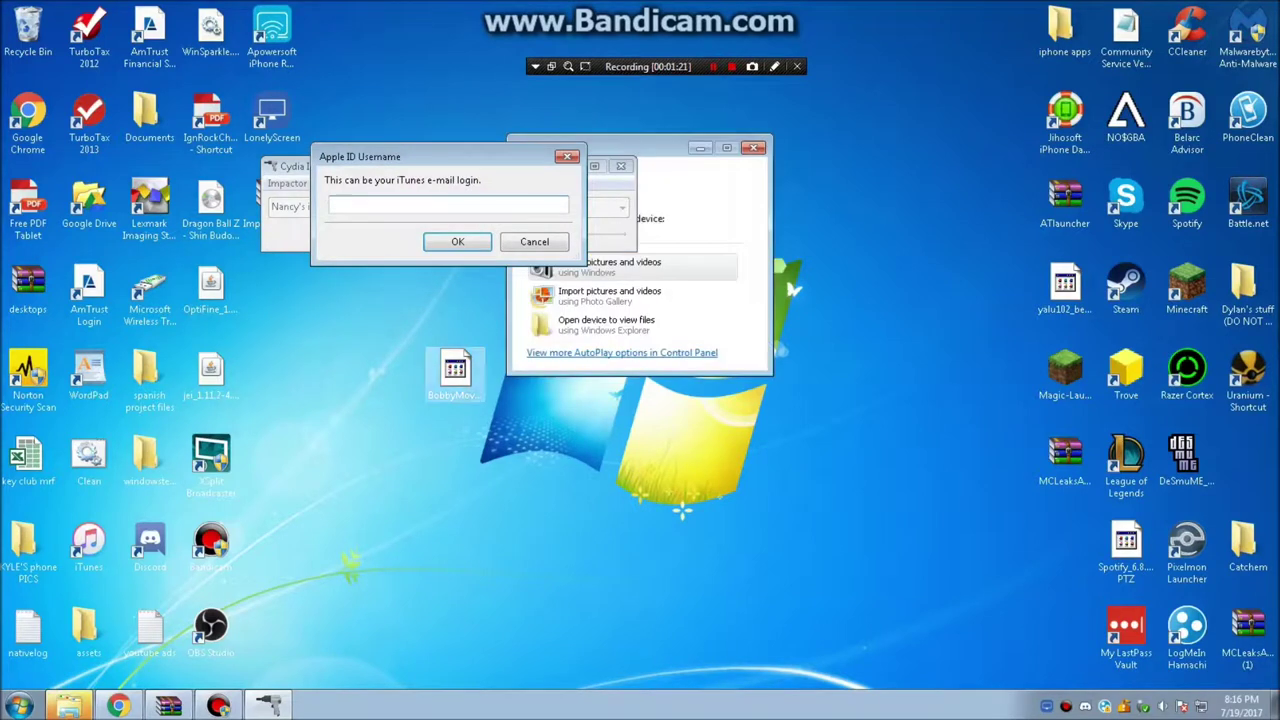
{"action": "left_click", "coordinate": [753, 147]}
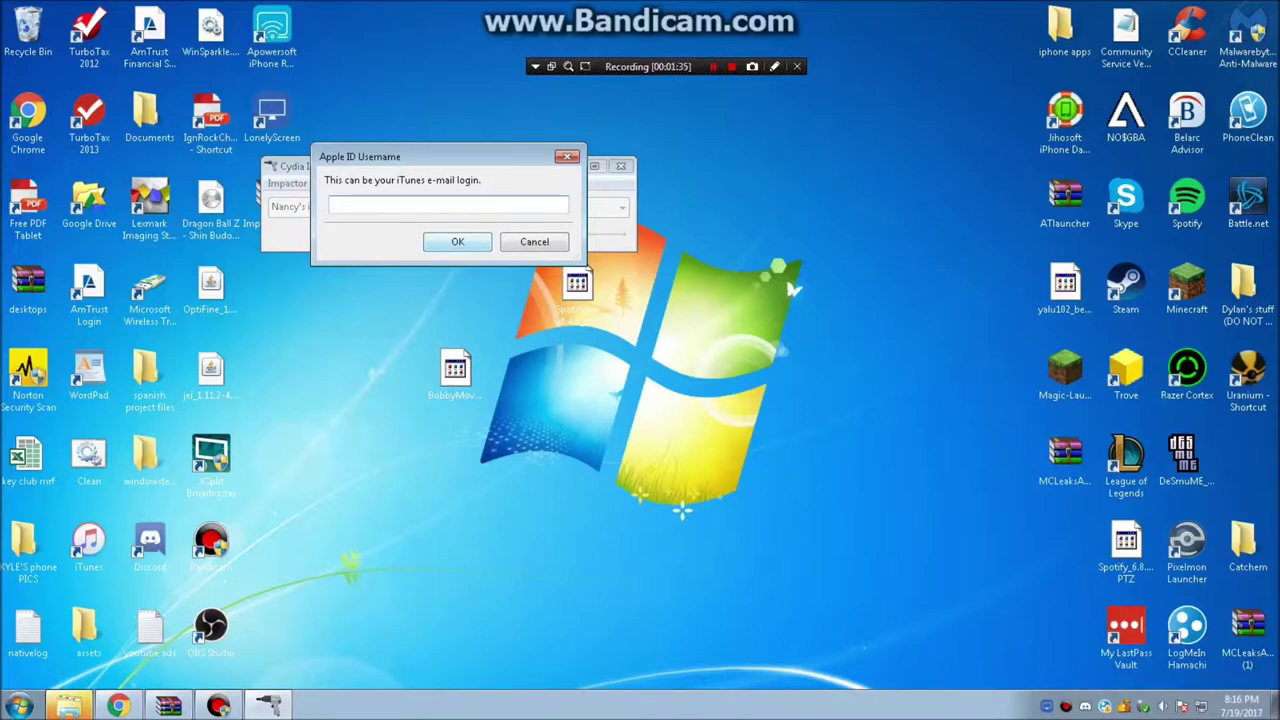
{"action": "key", "text": "shift+F12"}
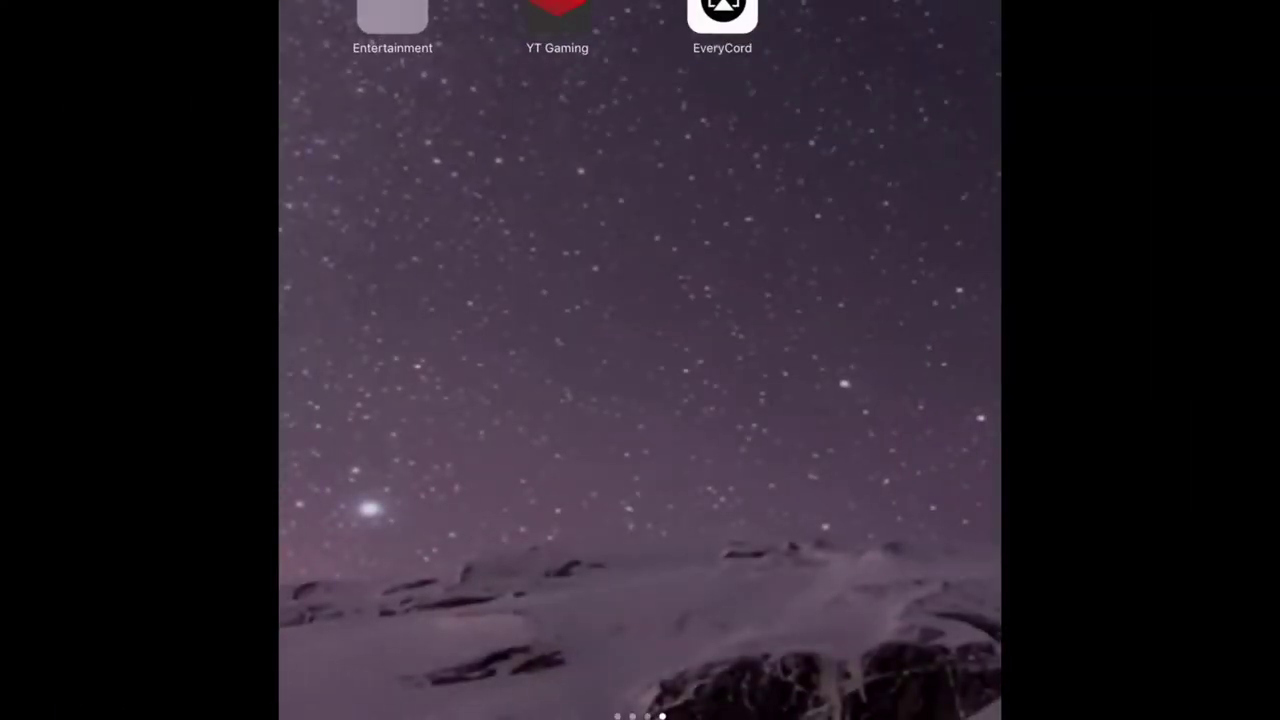
- Open Profiles & Device Management in the iPad's General settings and view one of the listed profiles
{"action": "scroll", "coordinate": [640, 360], "scroll_direction": "left", "scroll_amount": 1}
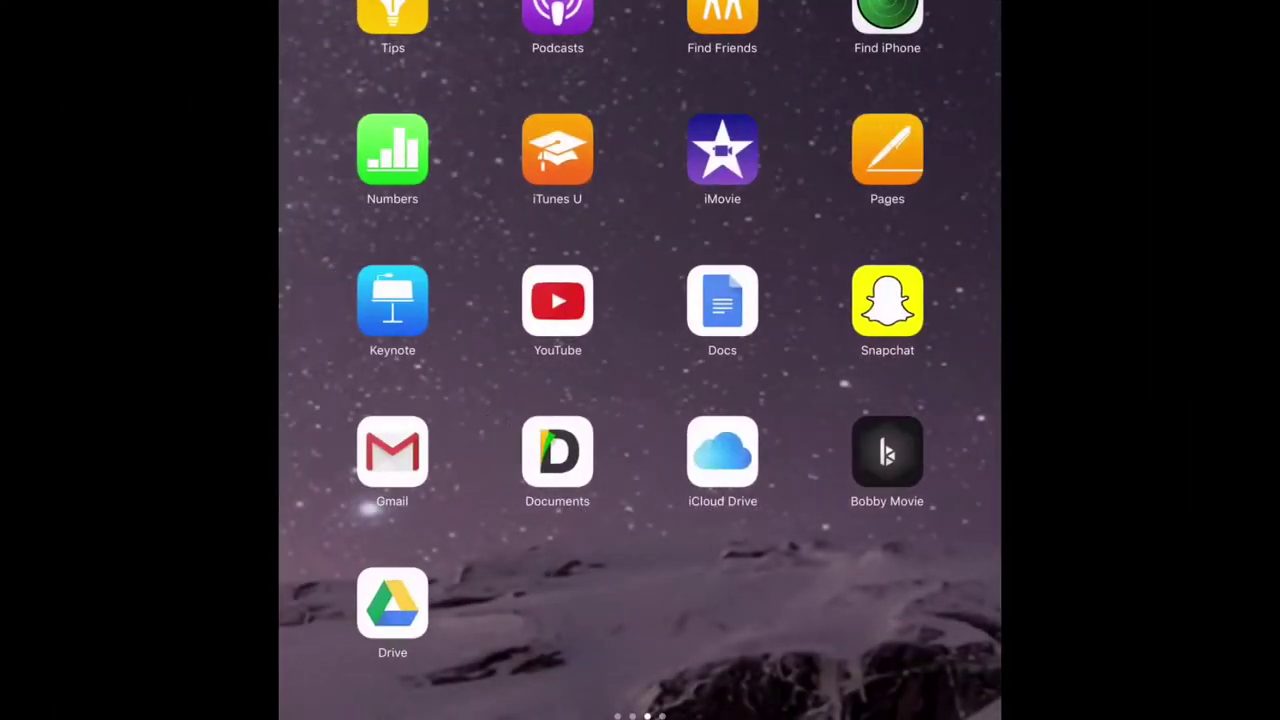
{"action": "scroll", "coordinate": [640, 360], "scroll_direction": "left", "scroll_amount": 1}
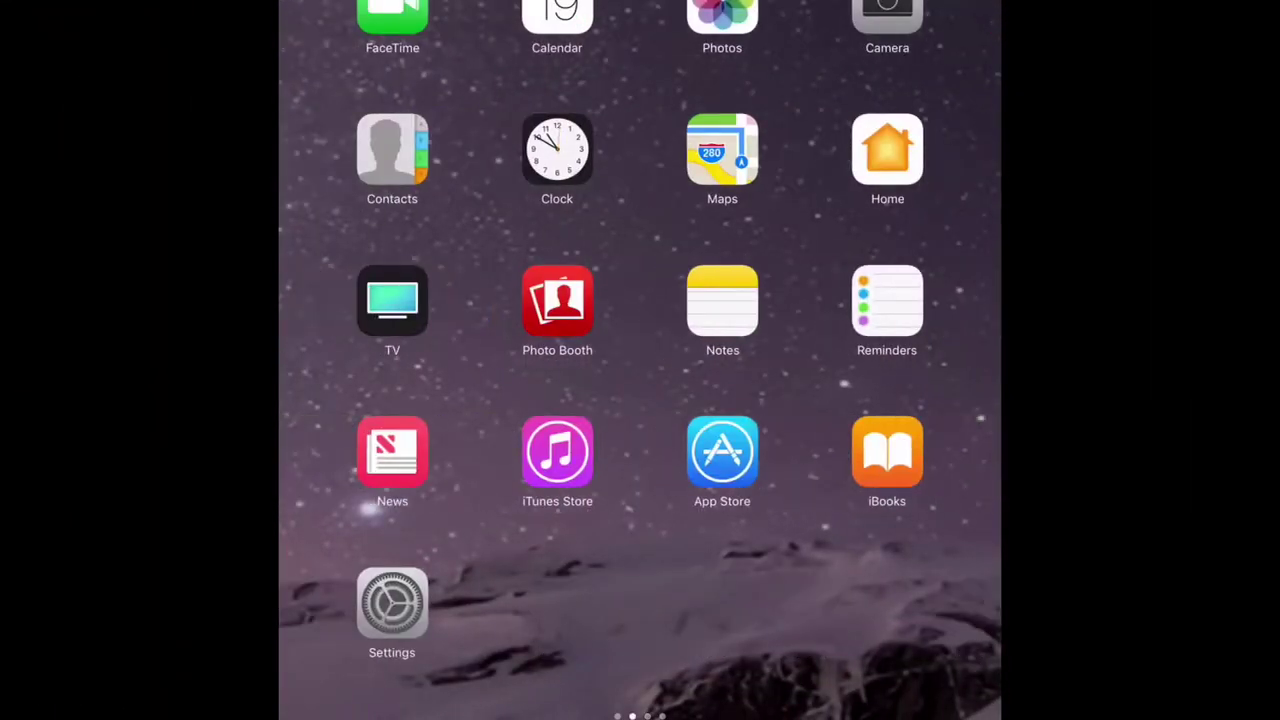
{"action": "left_click", "coordinate": [392, 603]}
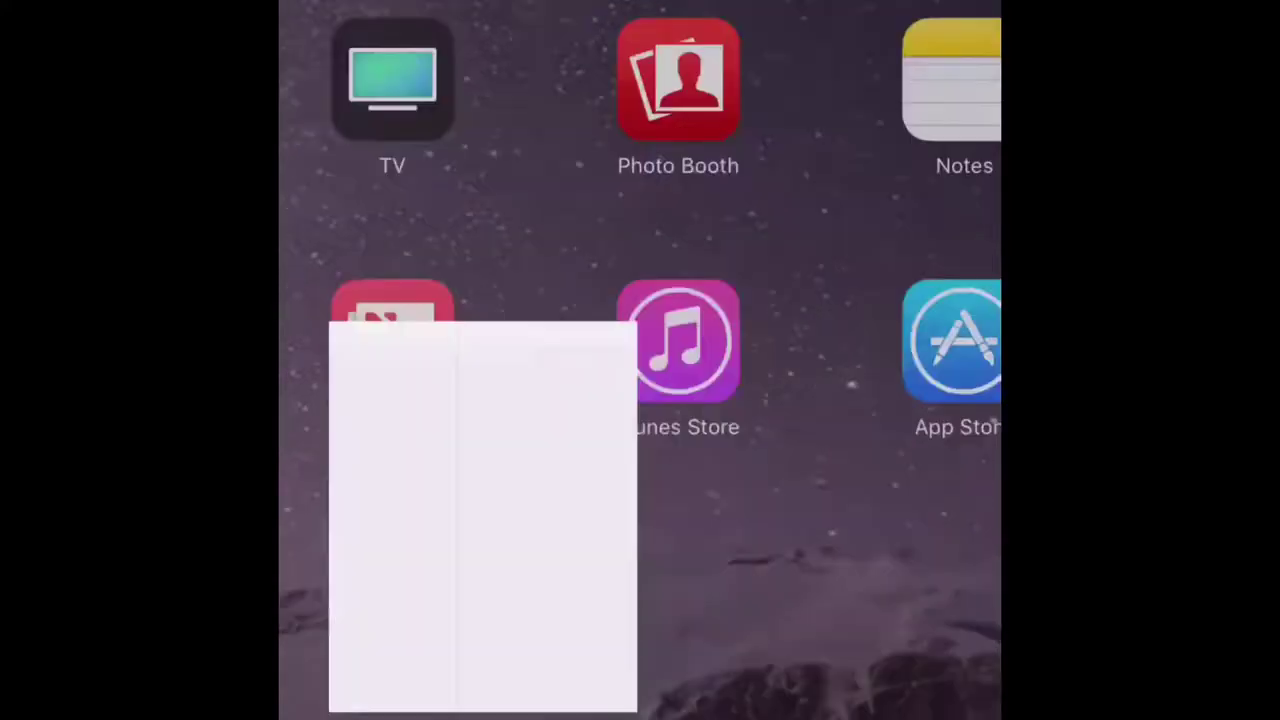
{"action": "scroll", "coordinate": [790, 360], "scroll_direction": "down", "scroll_amount": 2}
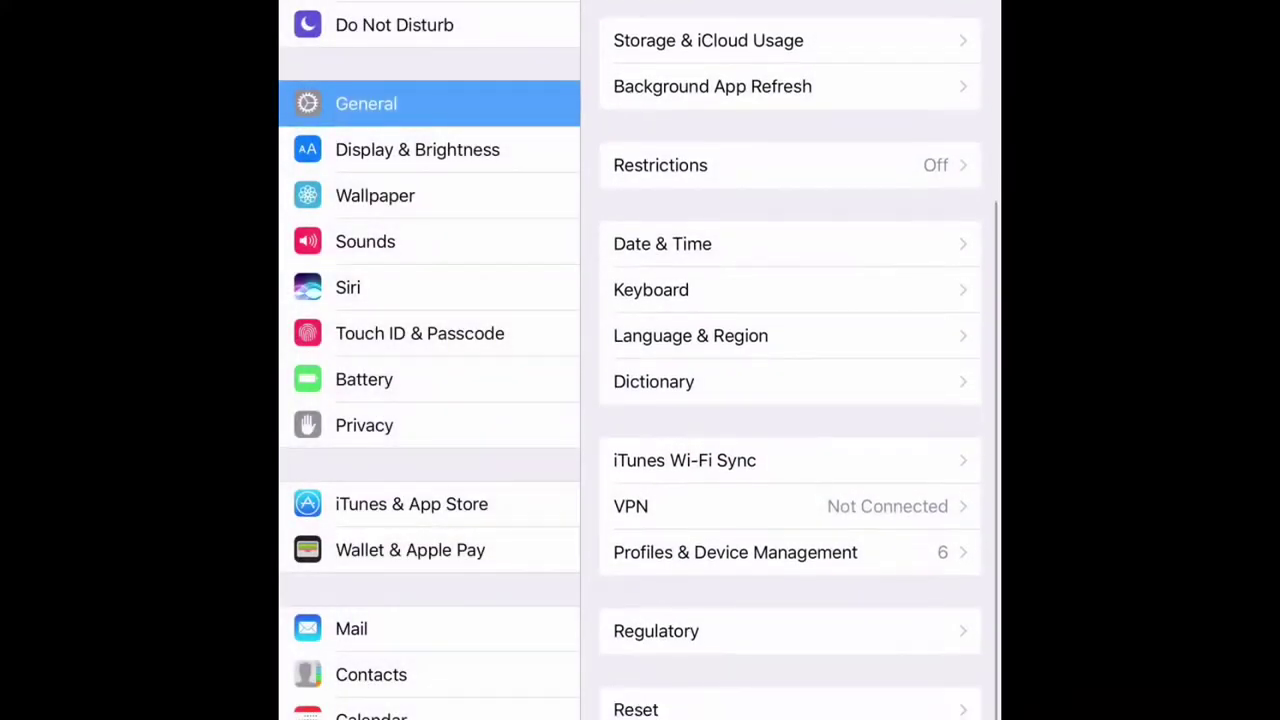
{"action": "scroll", "coordinate": [790, 360], "scroll_direction": "up", "scroll_amount": 2}
{"action": "left_click", "coordinate": [789, 624]}
{"action": "left_click", "coordinate": [789, 395]}
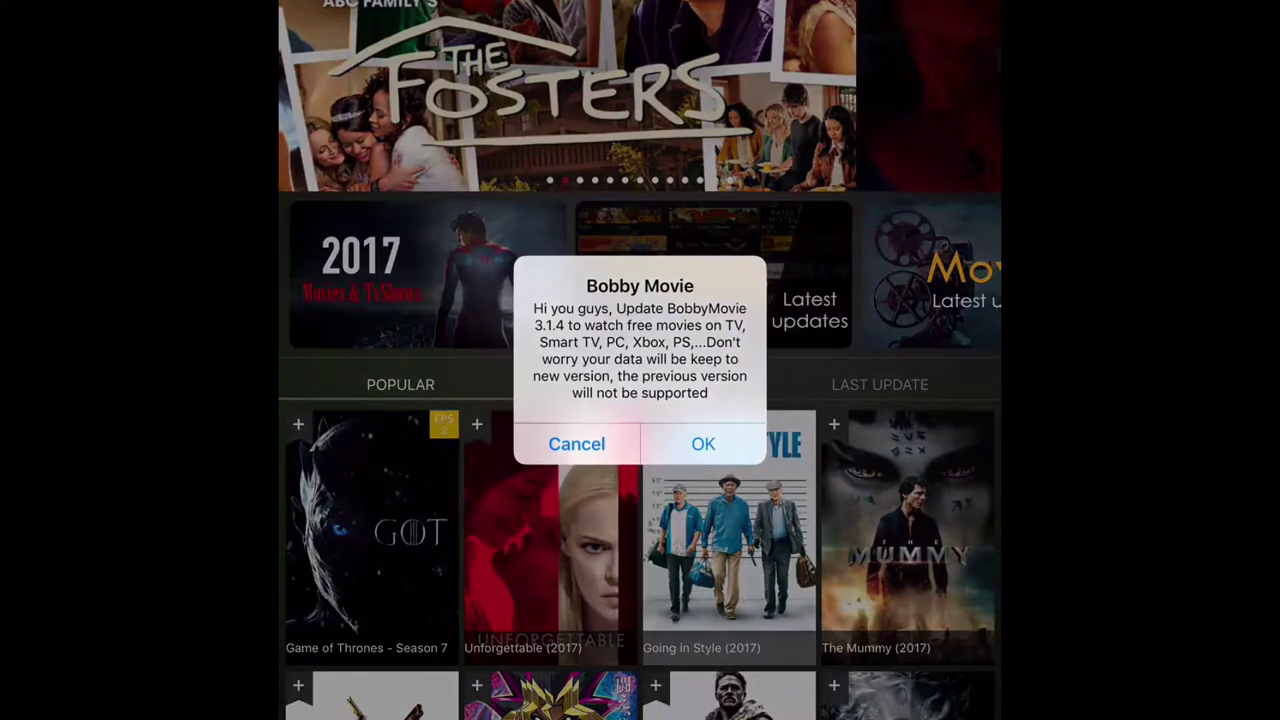
- Decline the Bobby Movie update and browse the catalogue of popular movies and shows
{"action": "left_click", "coordinate": [576, 444]}
{"action": "scroll", "coordinate": [640, 400], "scroll_direction": "down", "scroll_amount": 5}
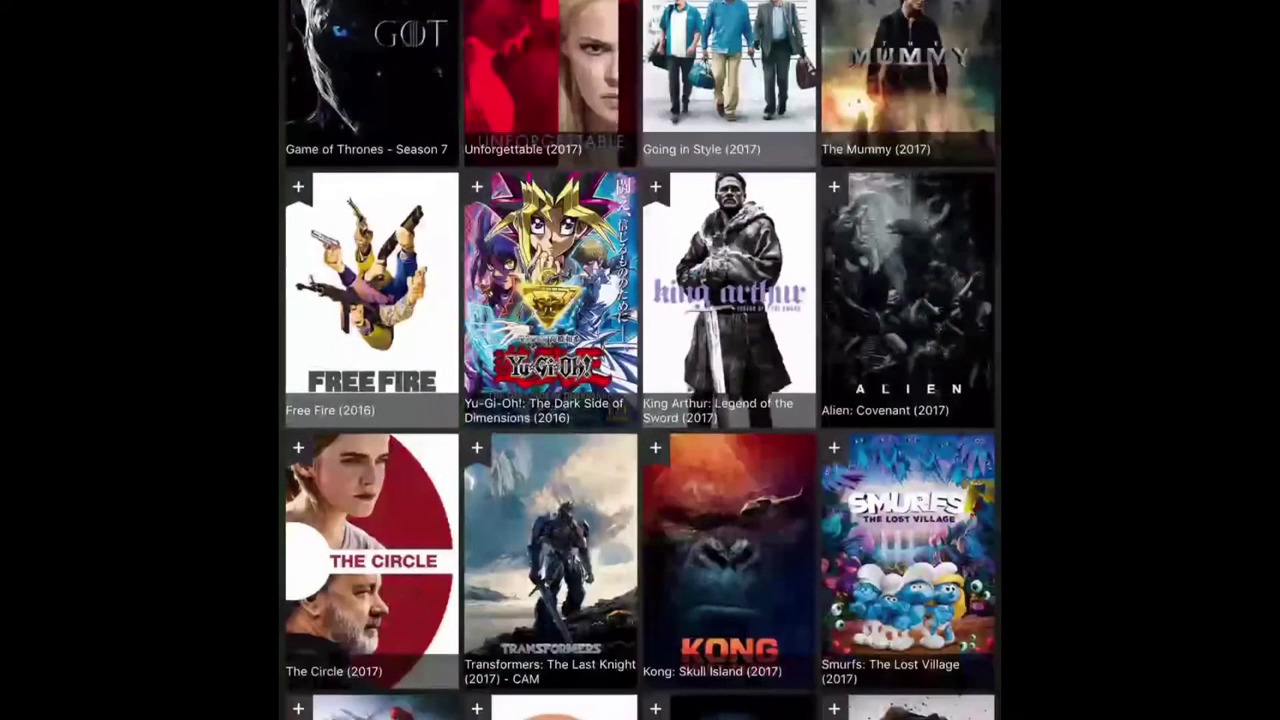
{"action": "scroll", "coordinate": [640, 400], "scroll_direction": "down", "scroll_amount": 7}
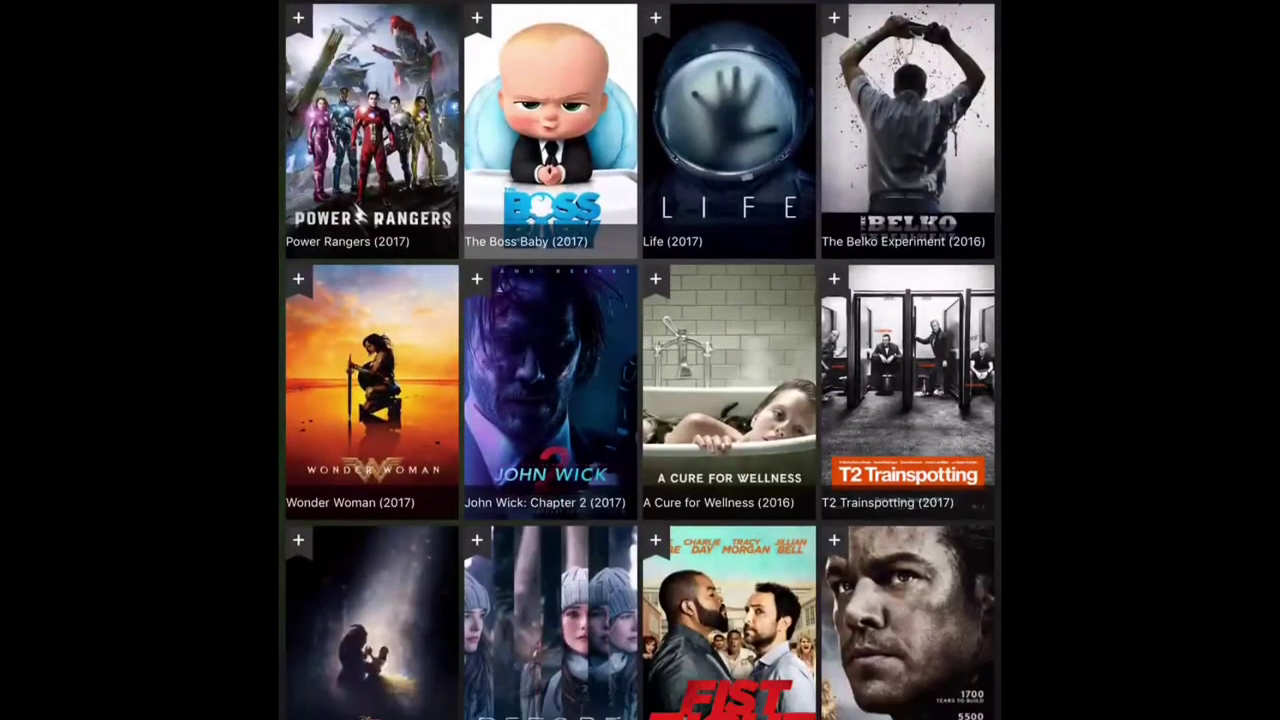
{"action": "scroll", "coordinate": [640, 400], "scroll_direction": "down", "scroll_amount": 4}
{"action": "scroll", "coordinate": [640, 400], "scroll_direction": "up", "scroll_amount": 15}
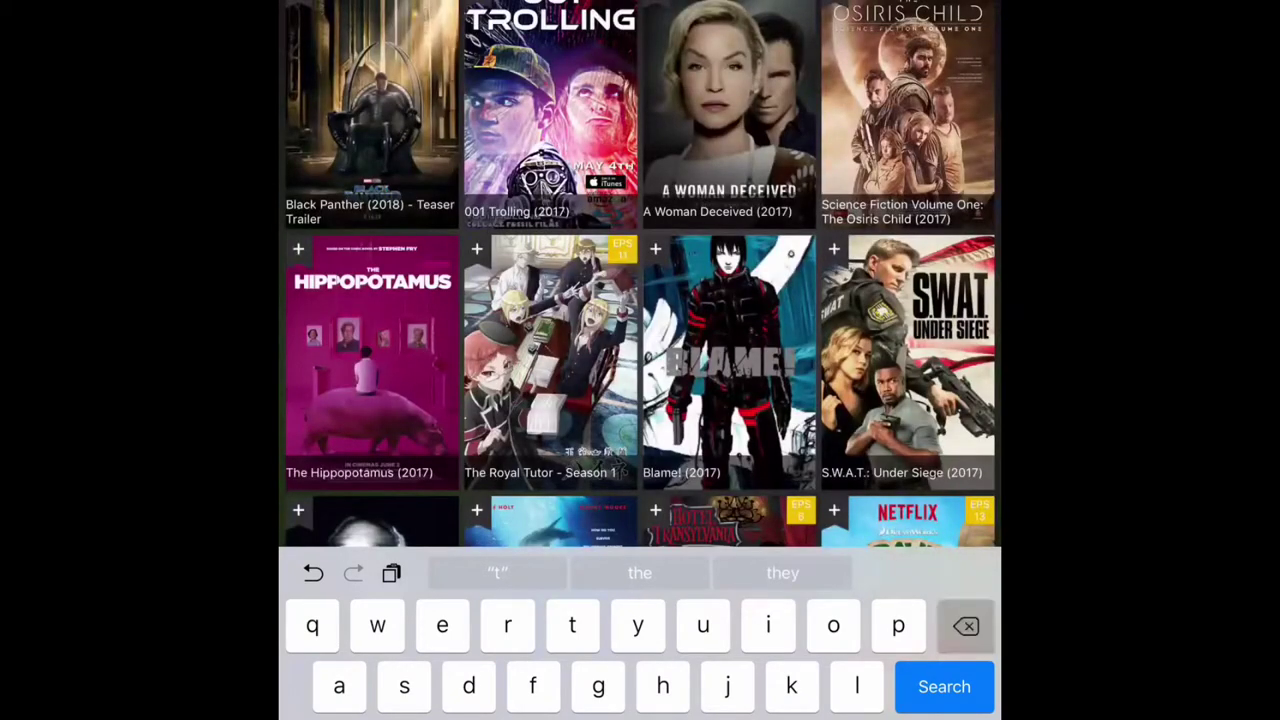
- Search the Bobby Movie catalogue for "arrow"
{"action": "type", "text": "arro"}
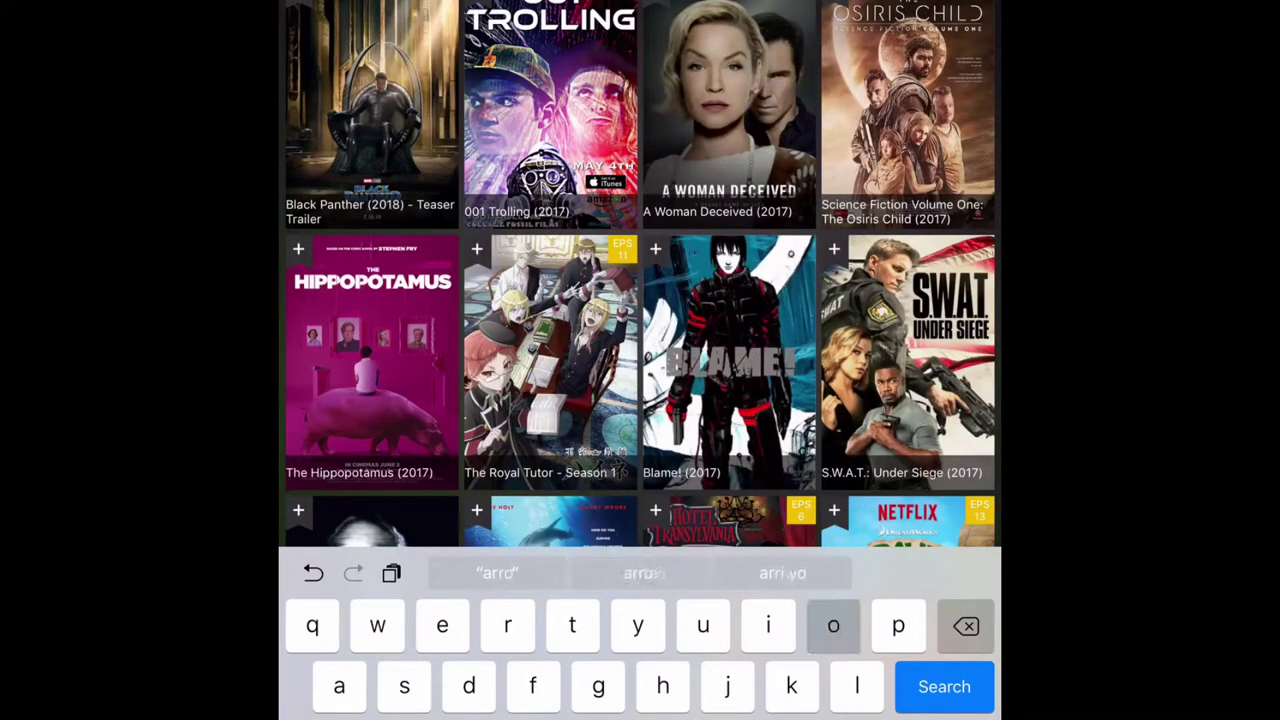
{"action": "type", "text": "w"}
{"action": "key", "text": "Return"}
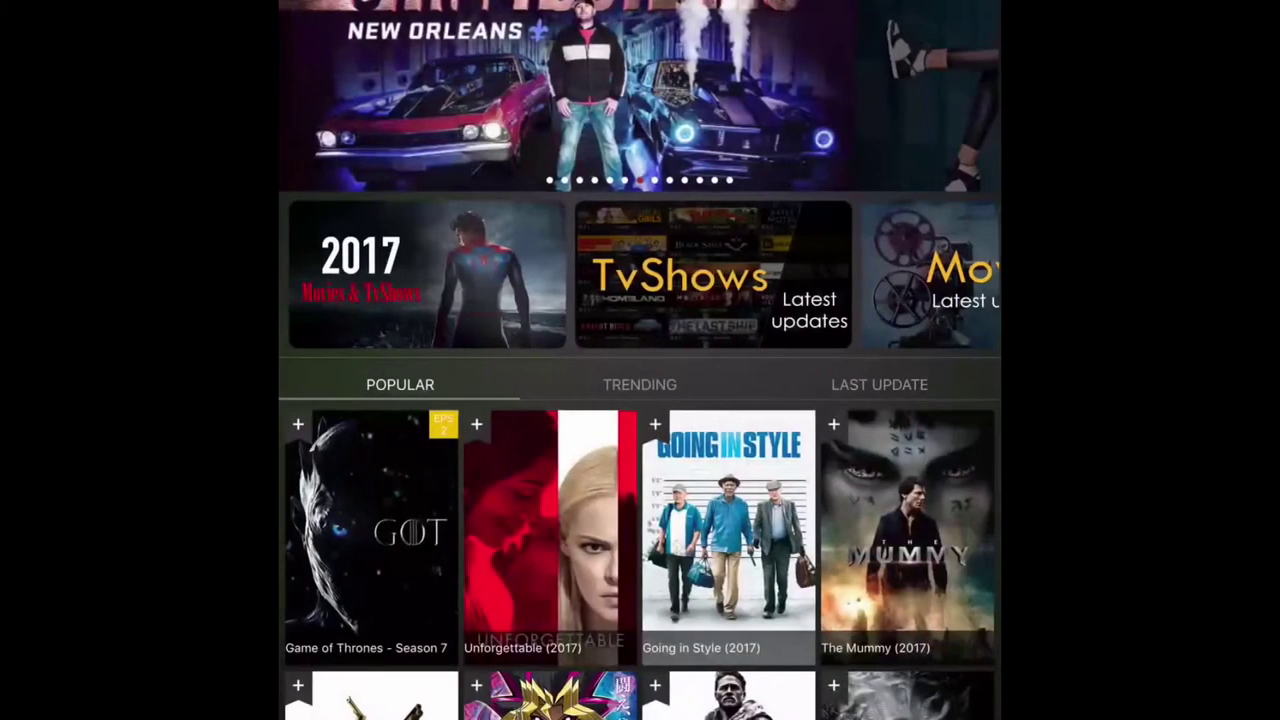
{"action": "scroll", "coordinate": [640, 400], "scroll_direction": "down", "scroll_amount": 3}
{"action": "scroll", "coordinate": [640, 400], "scroll_direction": "down", "scroll_amount": 4}
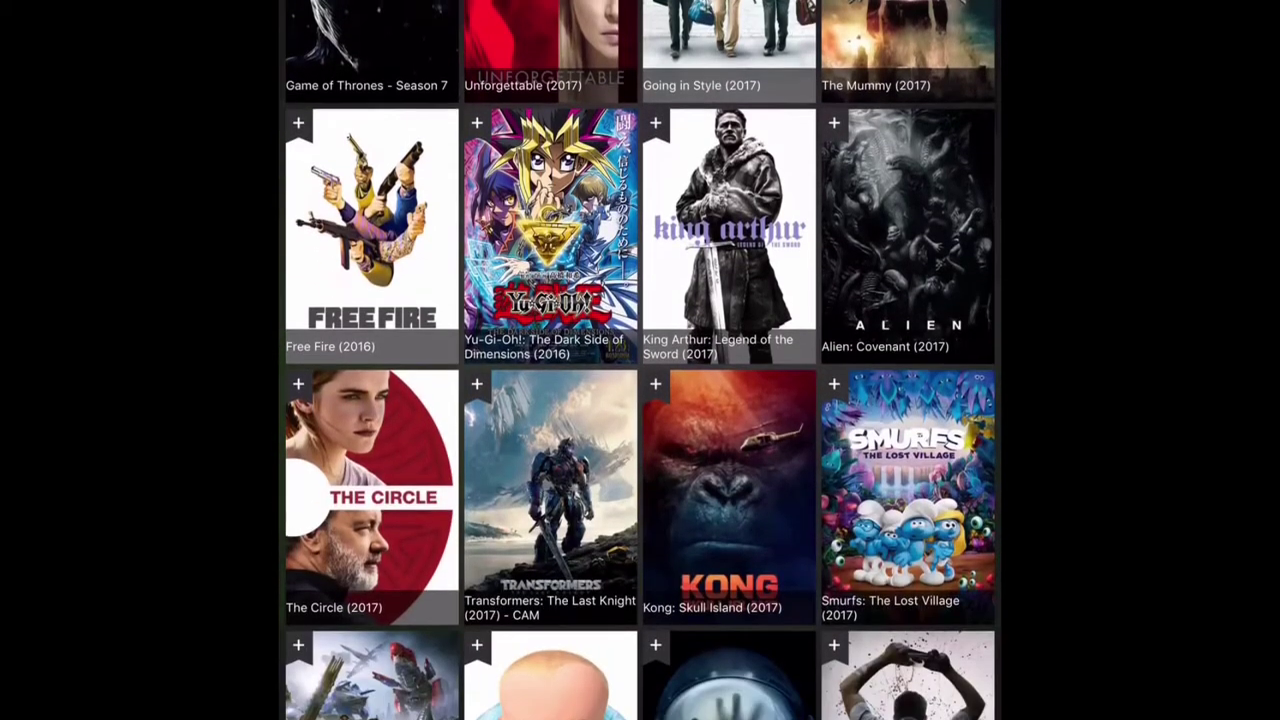
{"action": "scroll", "coordinate": [640, 400], "scroll_direction": "up", "scroll_amount": 3}
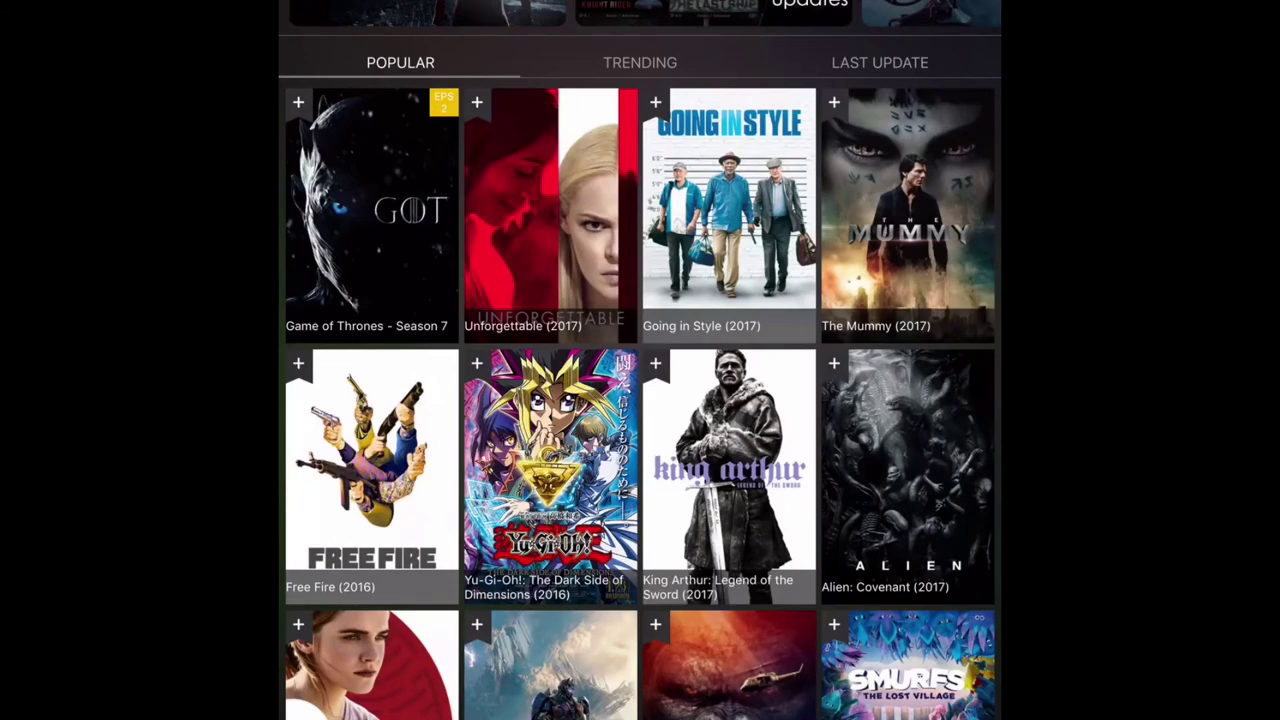
- Return to the iPad's home screen and open the AirPlay mirroring options
{"action": "key", "text": "Home"}
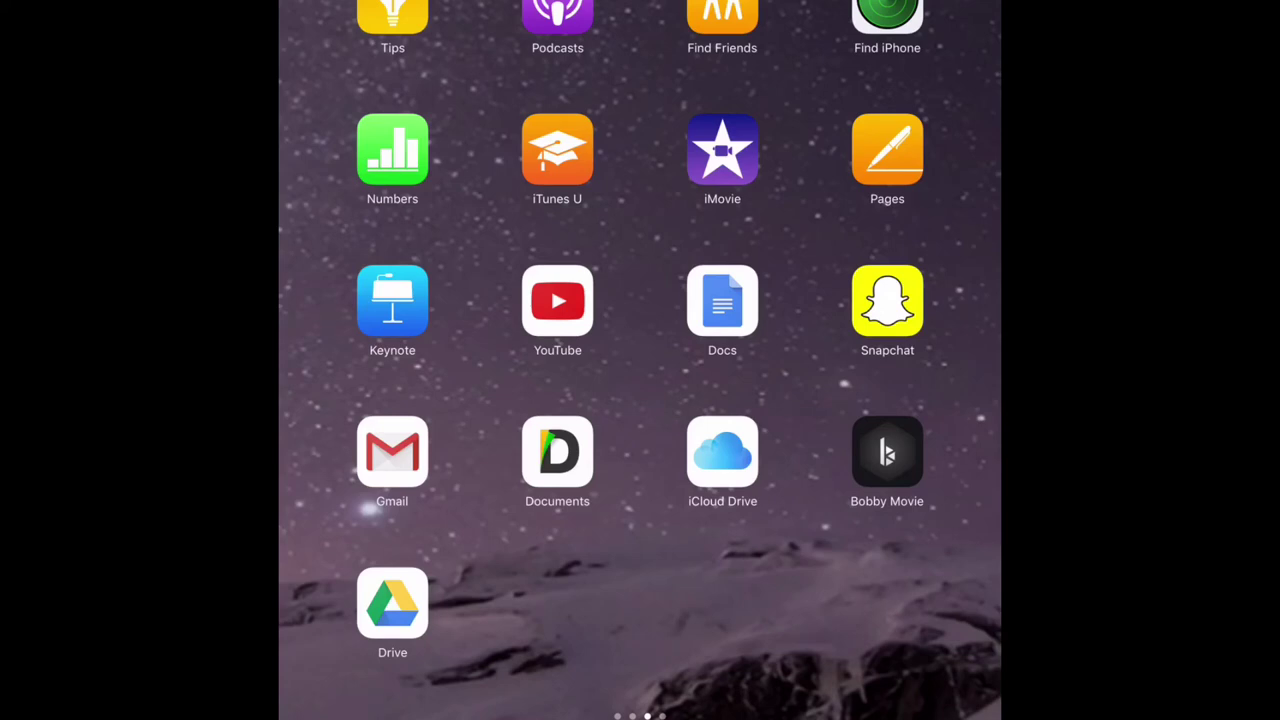
{"action": "left_click_drag", "start_coordinate": [640, 716], "coordinate": [640, 530]}
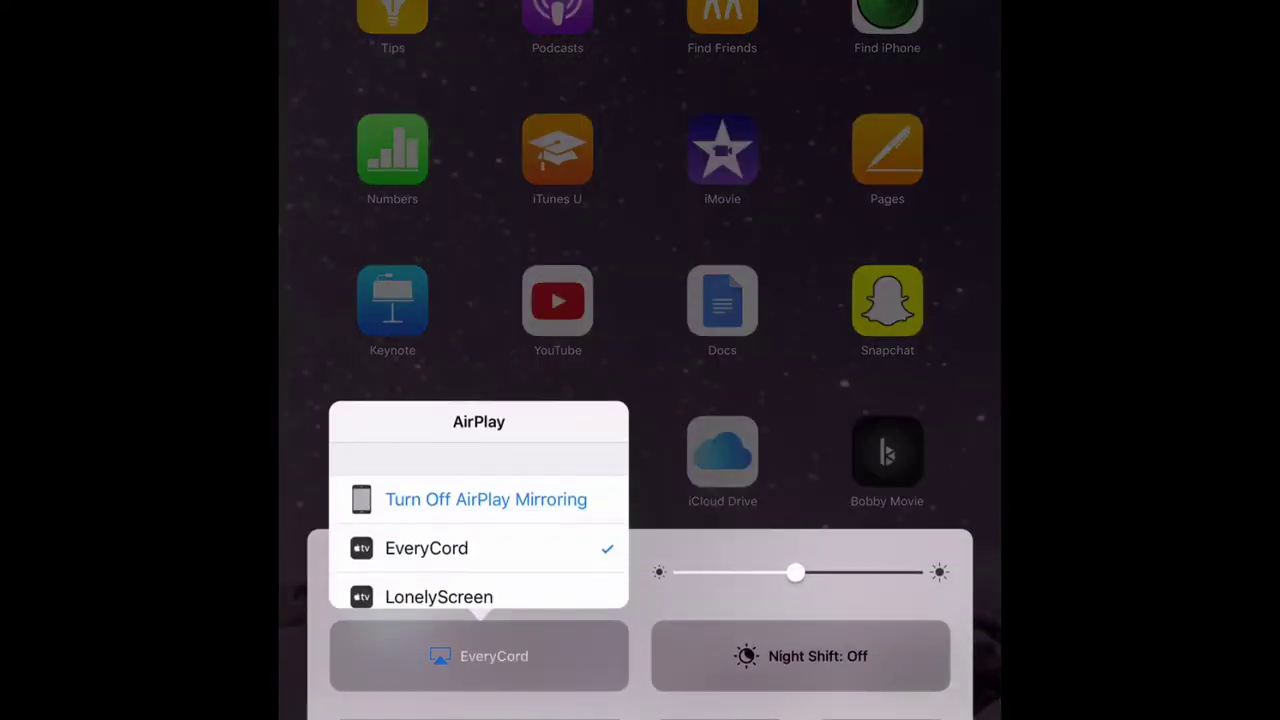